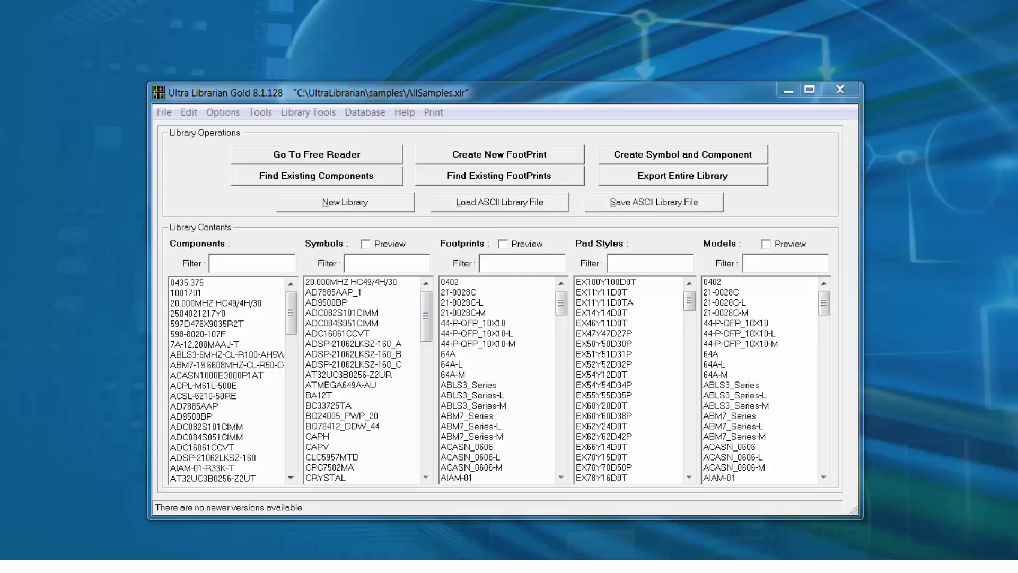
Create a new library and add the online components 74HC00D, 74HC00N and 74HC00S14-13 to it.
left_click(380, 206)
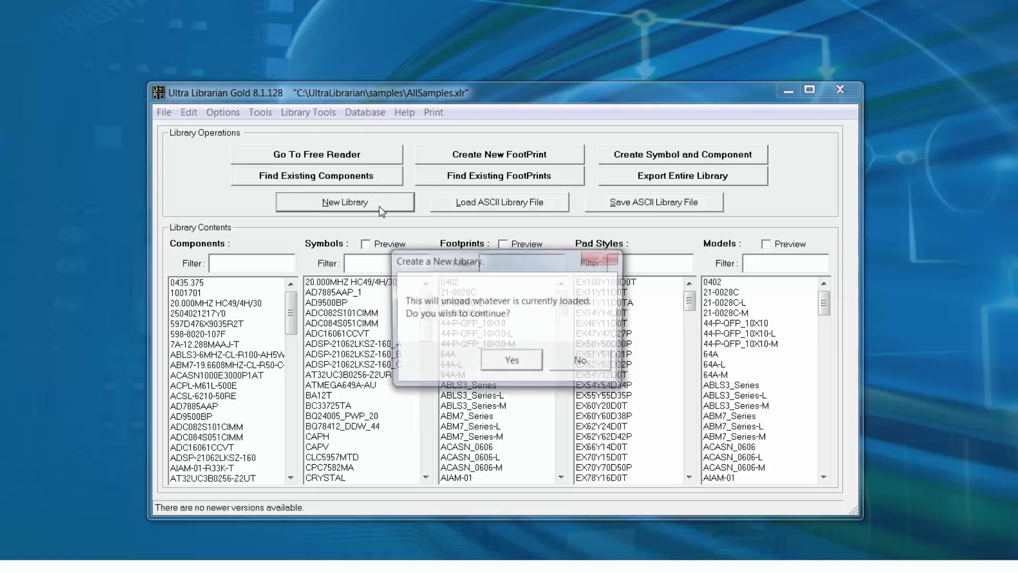
left_click(503, 365)
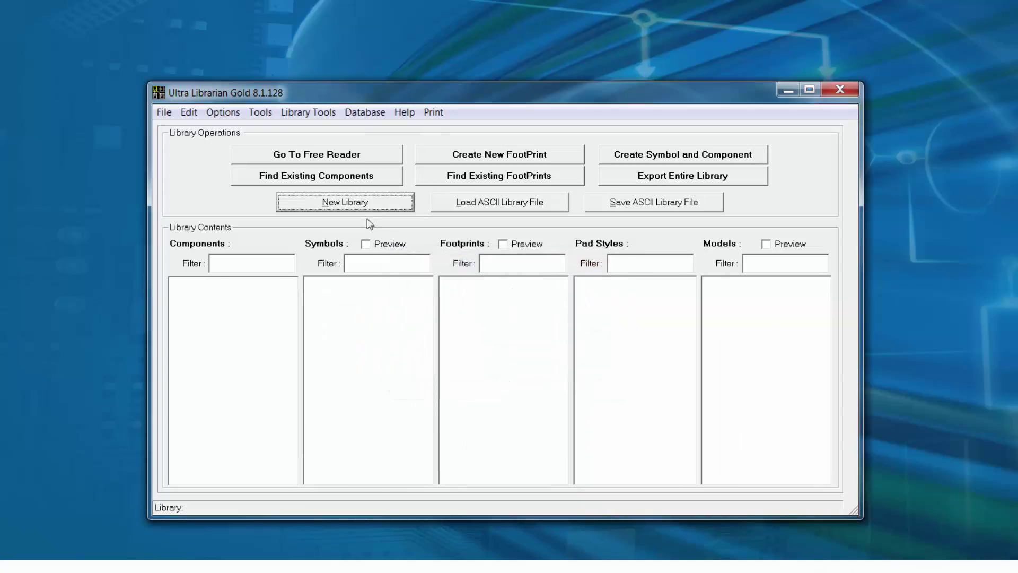
left_click(356, 180)
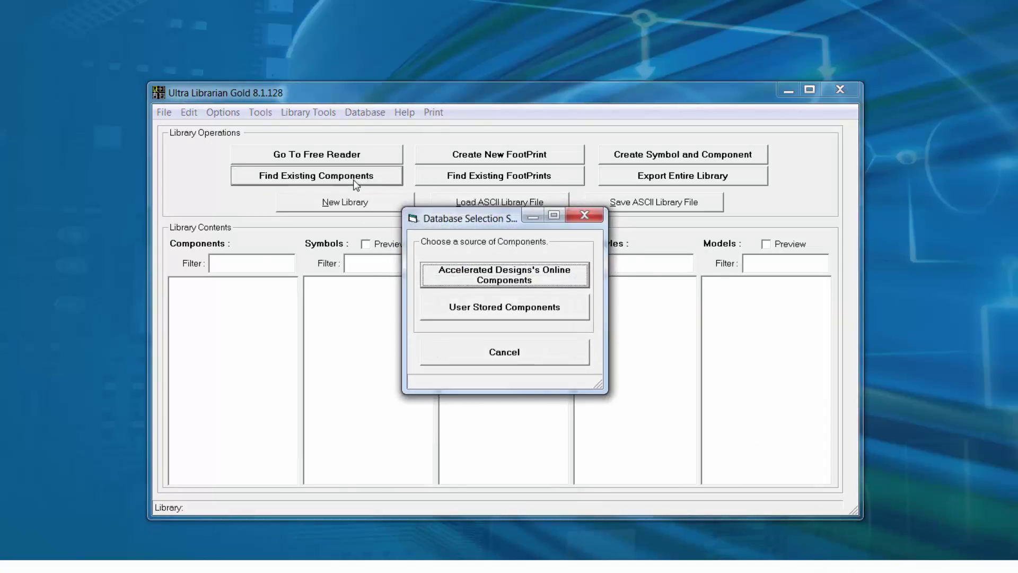
left_click(547, 279)
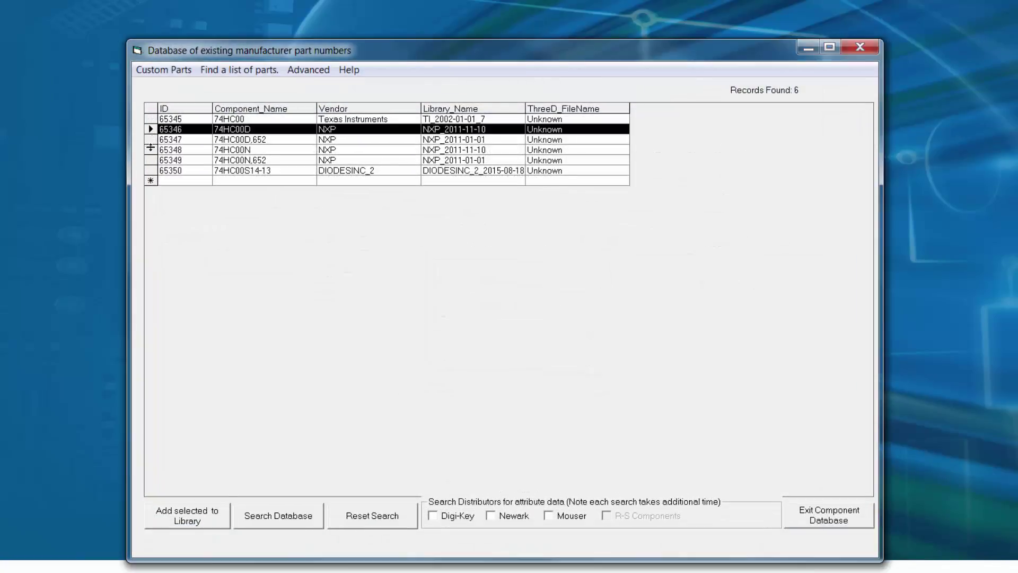
left_click(150, 149, "ctrl")
left_click(150, 171, "ctrl")
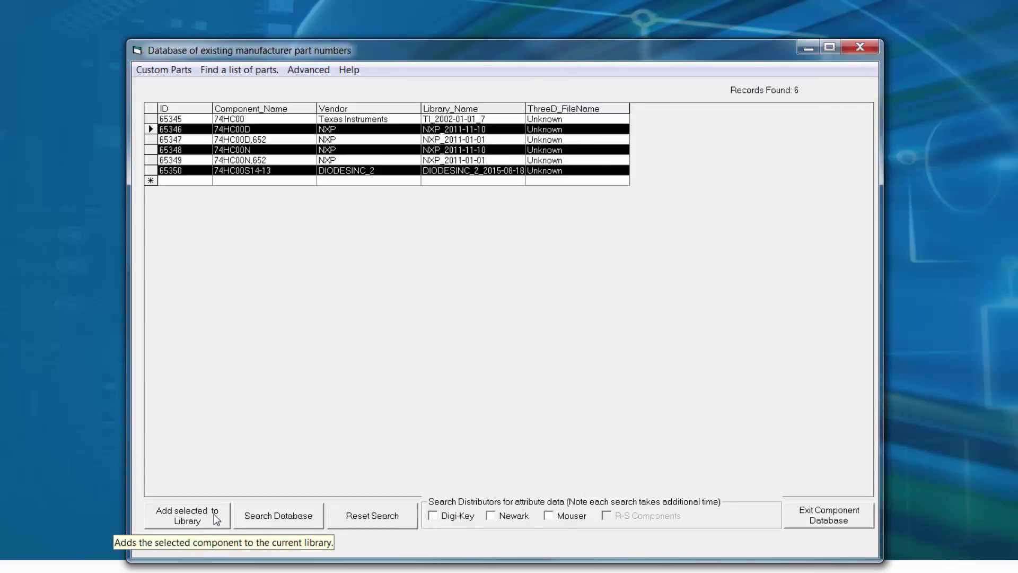
left_click(217, 519)
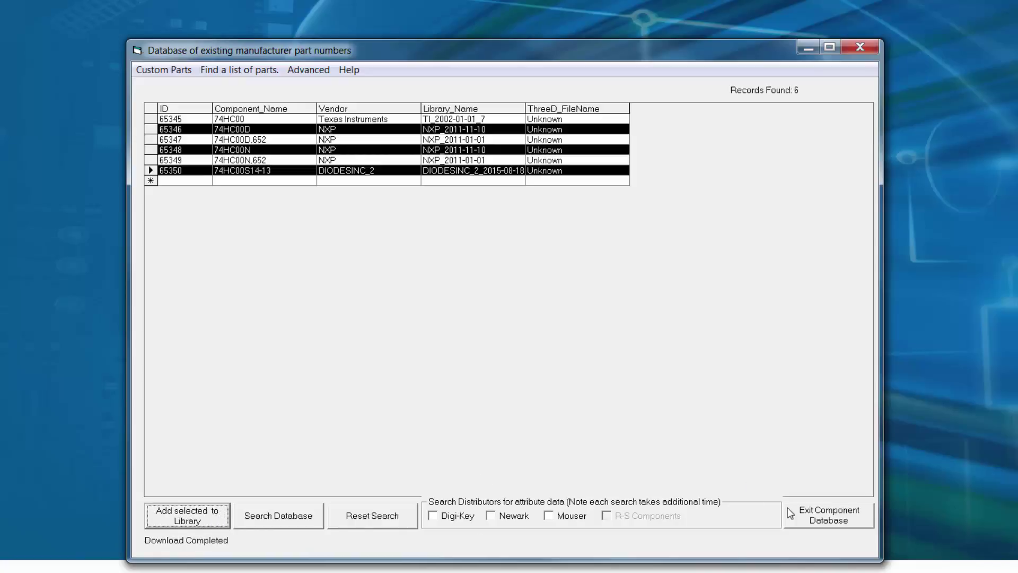
left_click(843, 520)
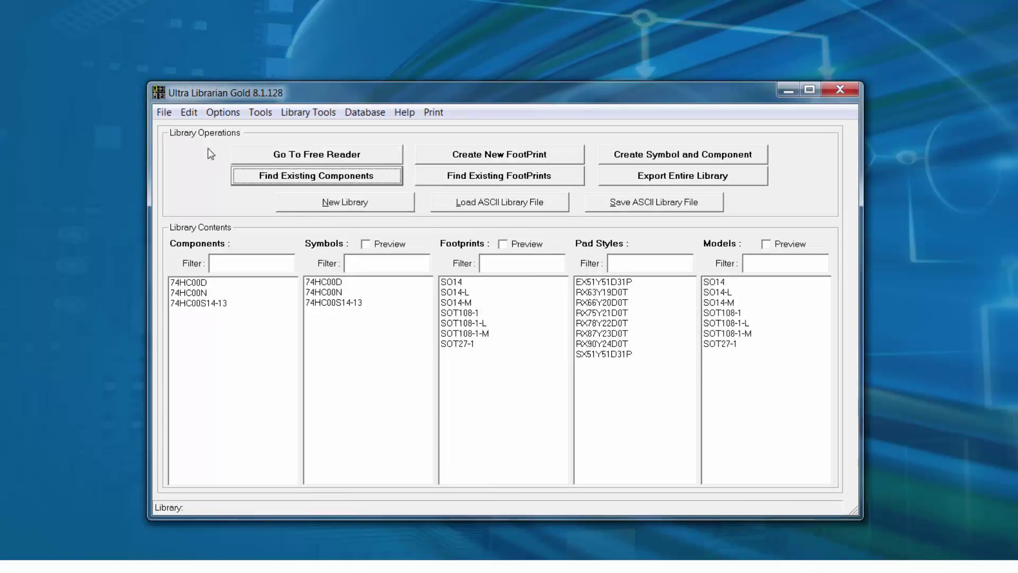
Enable the Zuken CR-5000/CR-8000 export format, export the entire library, and highlight the export folder path in the instructions.
left_click(166, 111)
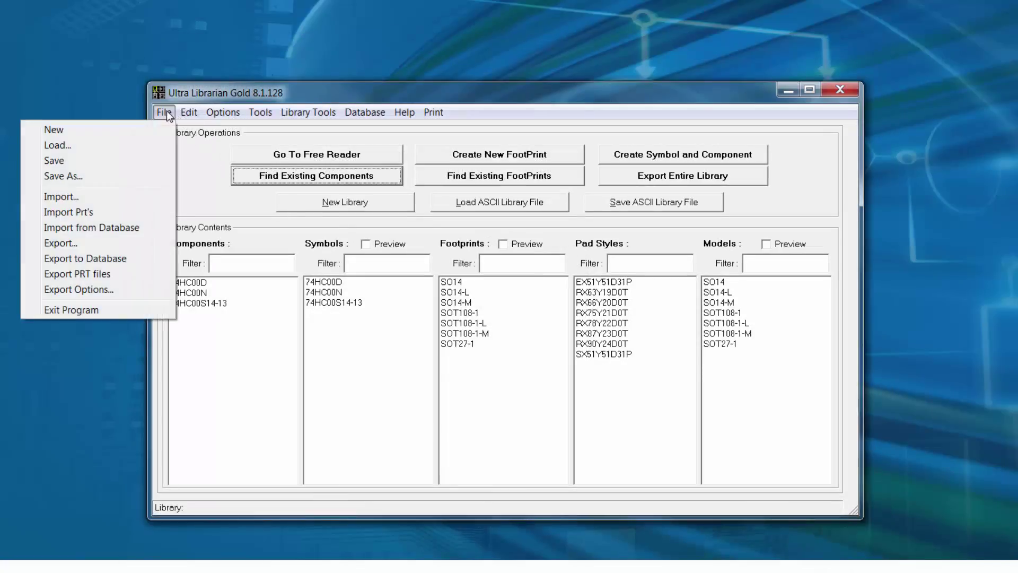
left_click(129, 289)
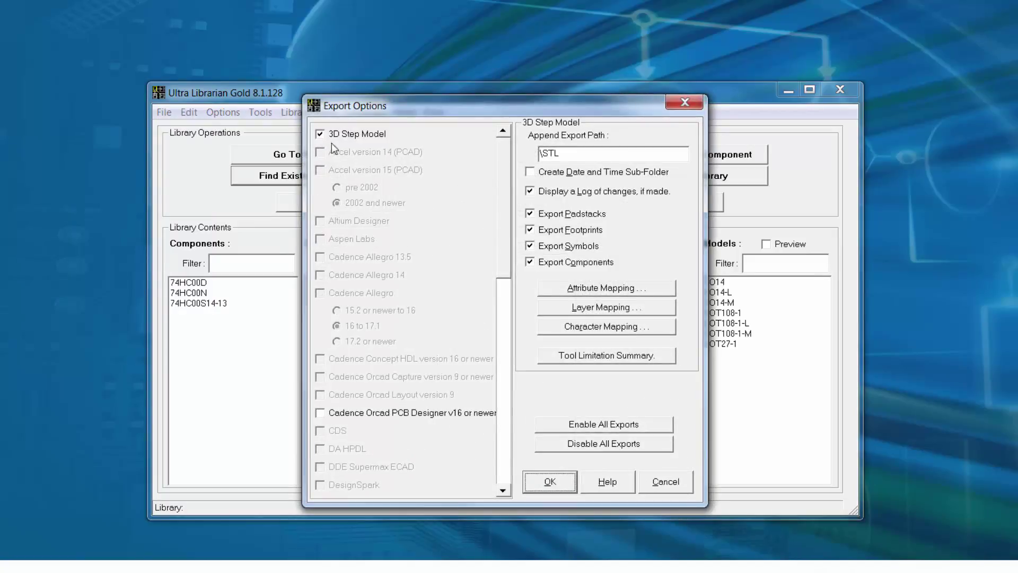
left_click_drag(506, 195, 500, 443)
left_click(416, 472)
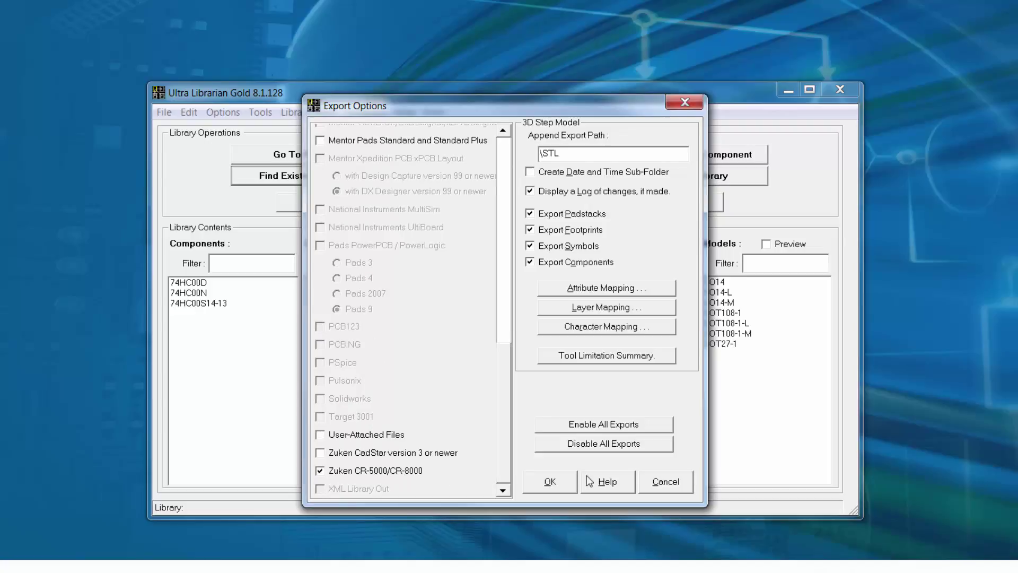
left_click(557, 481)
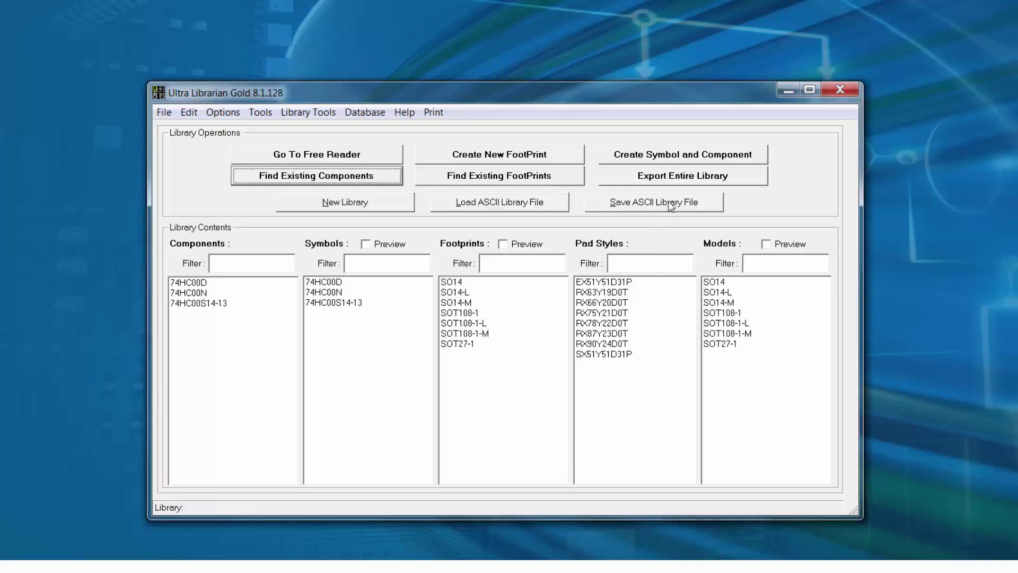
left_click(672, 180)
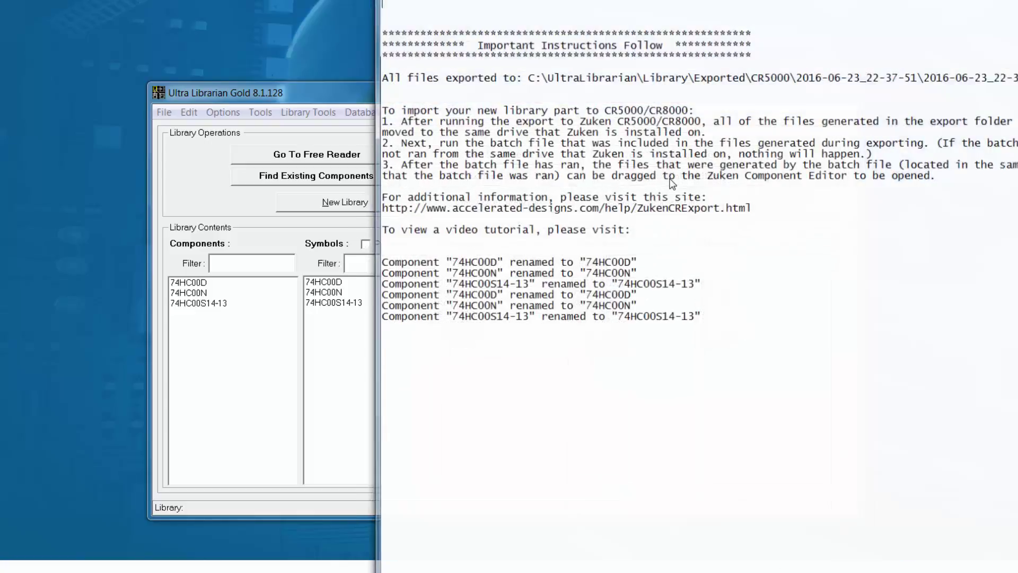
left_click_drag(526, 76, 919, 76)
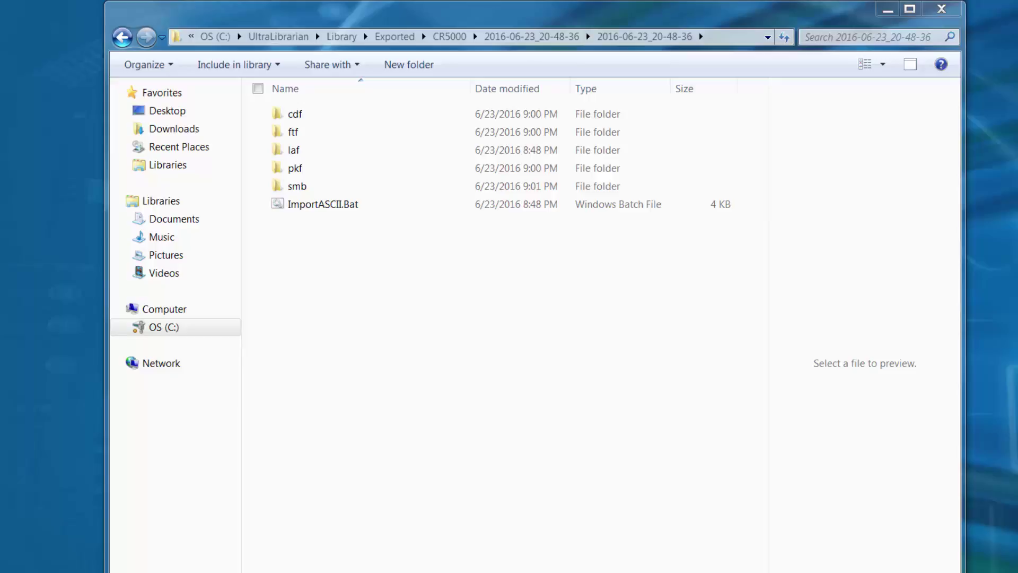
Run ImportASCII.Bat from the export folder, choosing the CR-8000 Component Editor and CR-8000 Design Gateway environments.
double_click(318, 205)
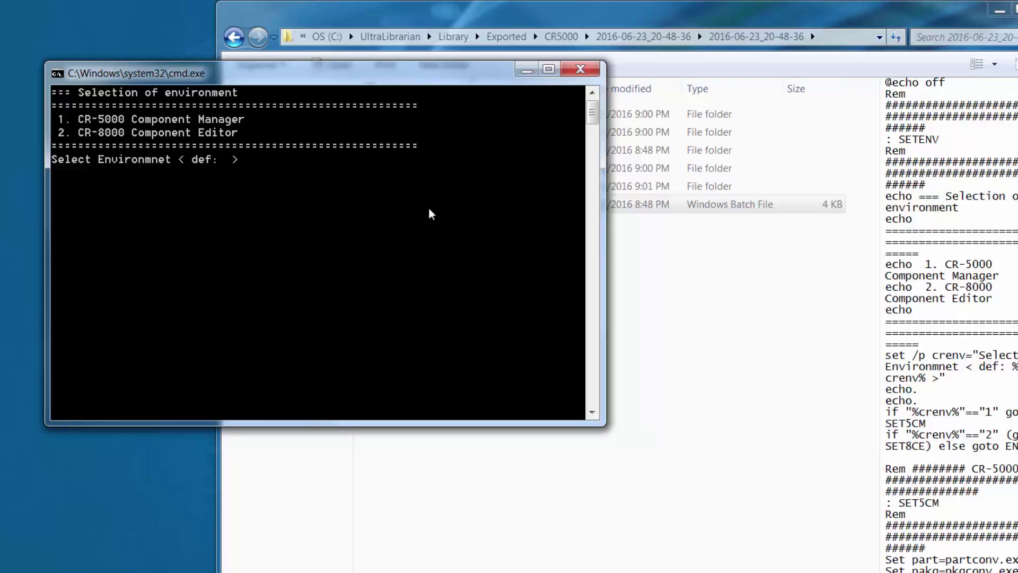
type("2")
key("Return")
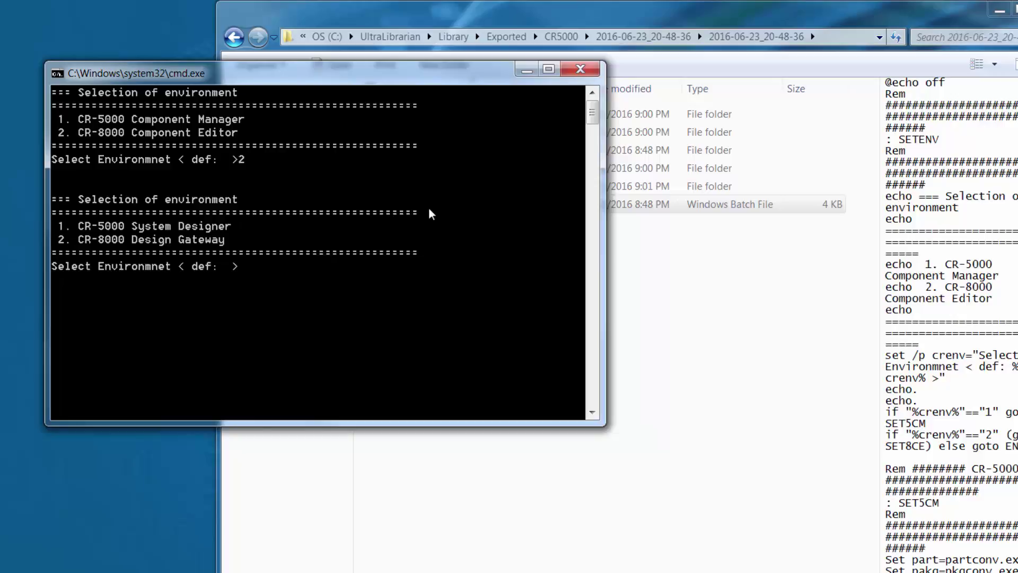
type("2")
key("Return")
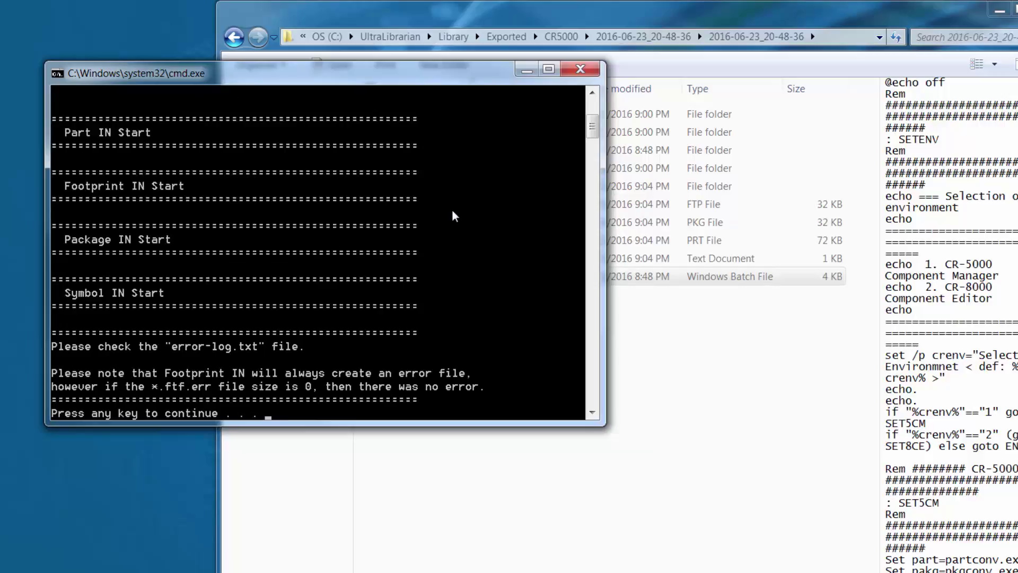
key("Return")
Open CY62146EV30LL-45.smb from the smb folder to examine its pins and symbol, and close the Symbol Editor.
double_click(405, 188)
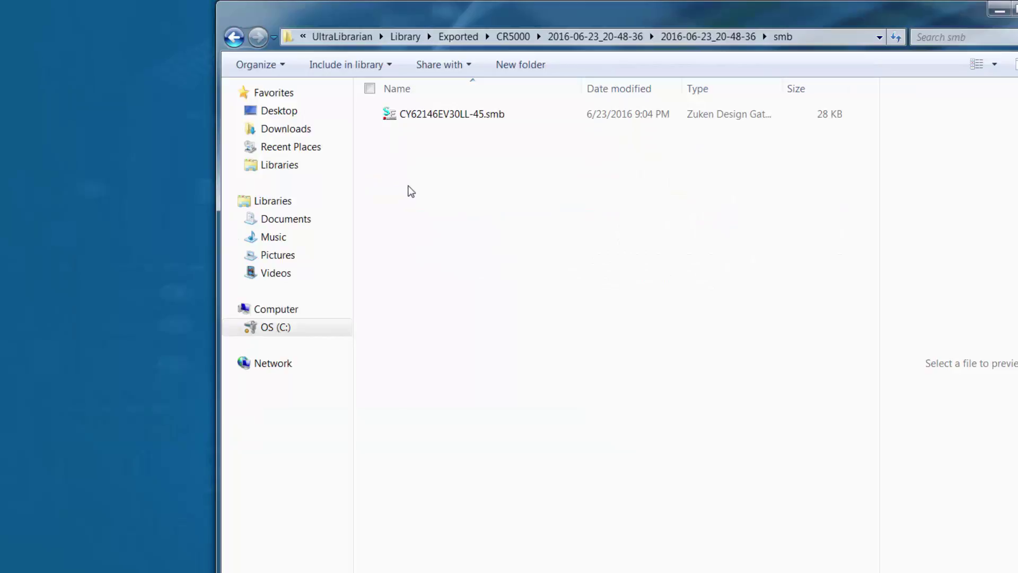
double_click(406, 120)
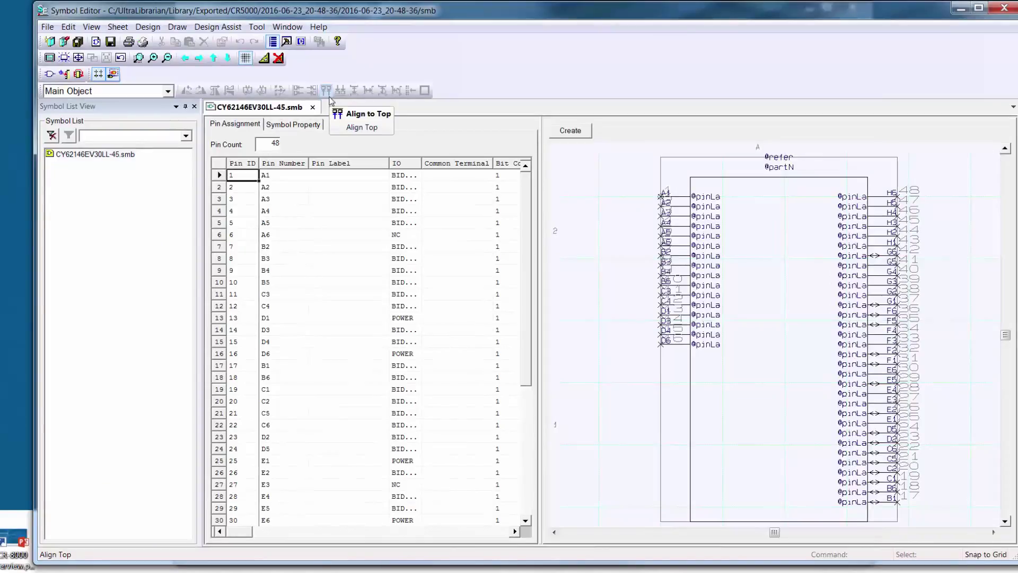
left_click(1001, 10)
left_click(1001, 10)
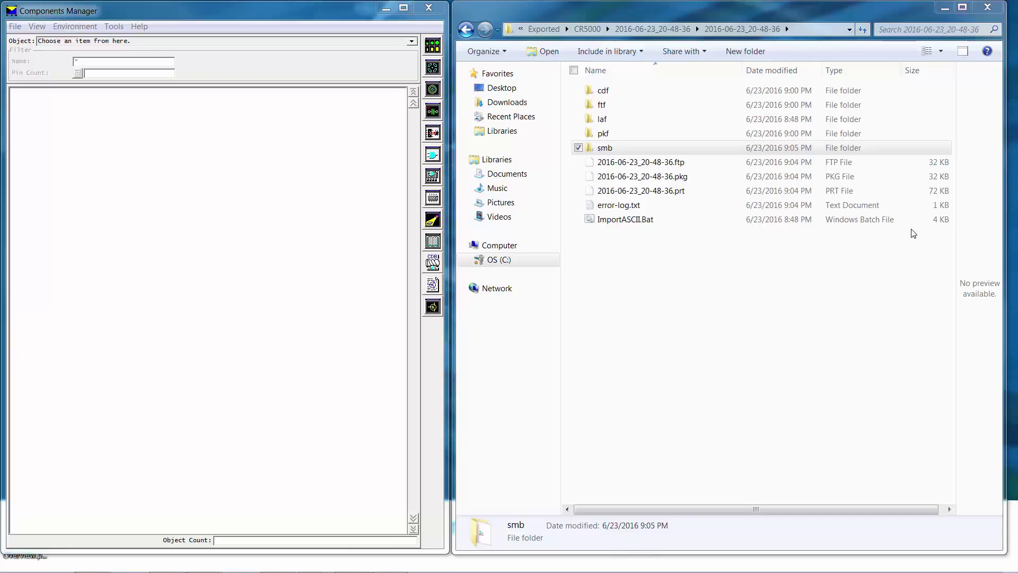
Load 2016-06-23_20-48-36.ftp into Components Manager and list its Footprint objects.
left_click(661, 166)
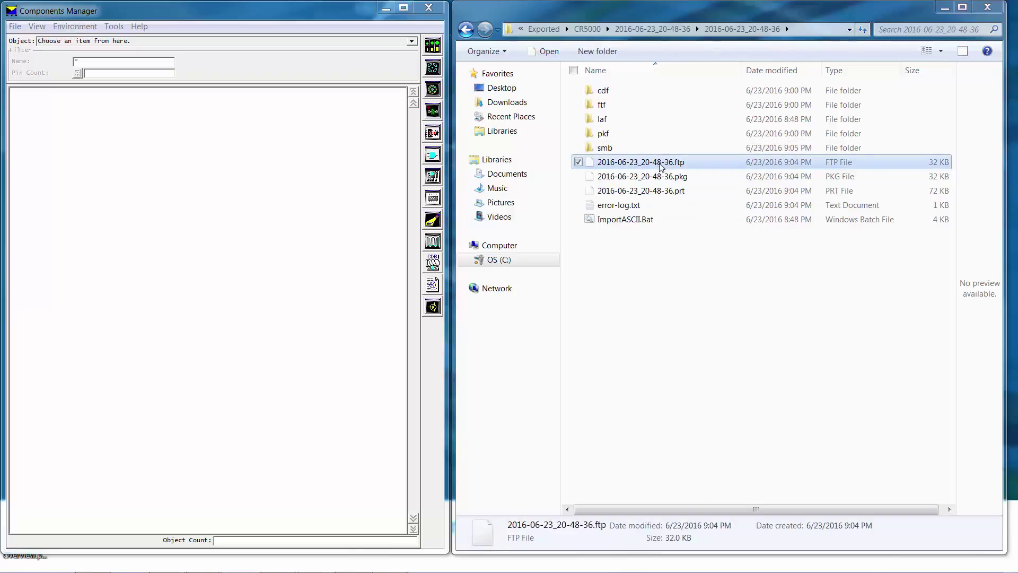
left_click_drag(661, 167, 162, 300)
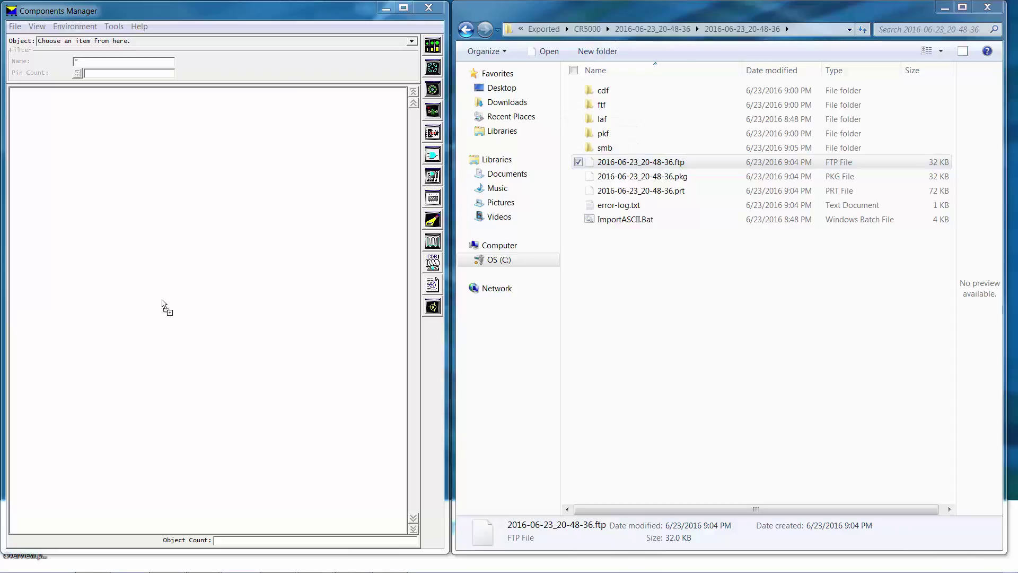
left_click_drag(162, 300, 163, 300)
left_click(75, 41)
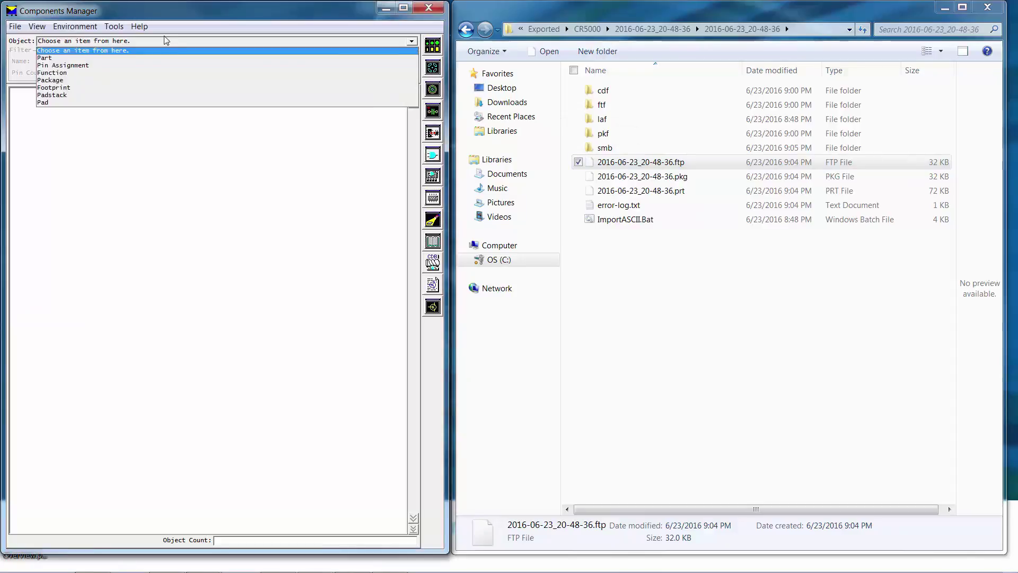
left_click(73, 88)
Review the layer names and types in the library's footprint layer definition, and close it and Components Manager.
left_click(116, 31)
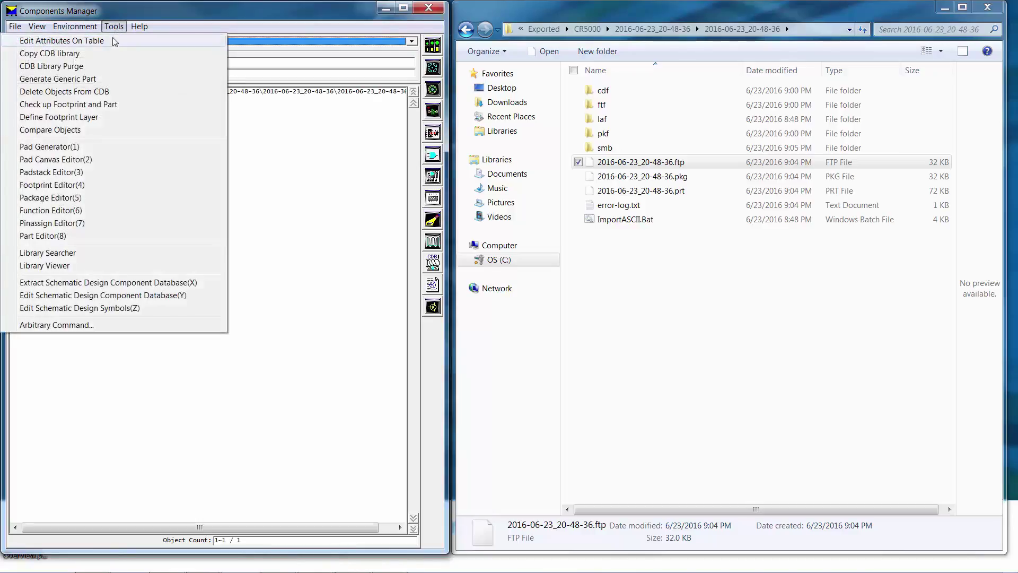
left_click(70, 117)
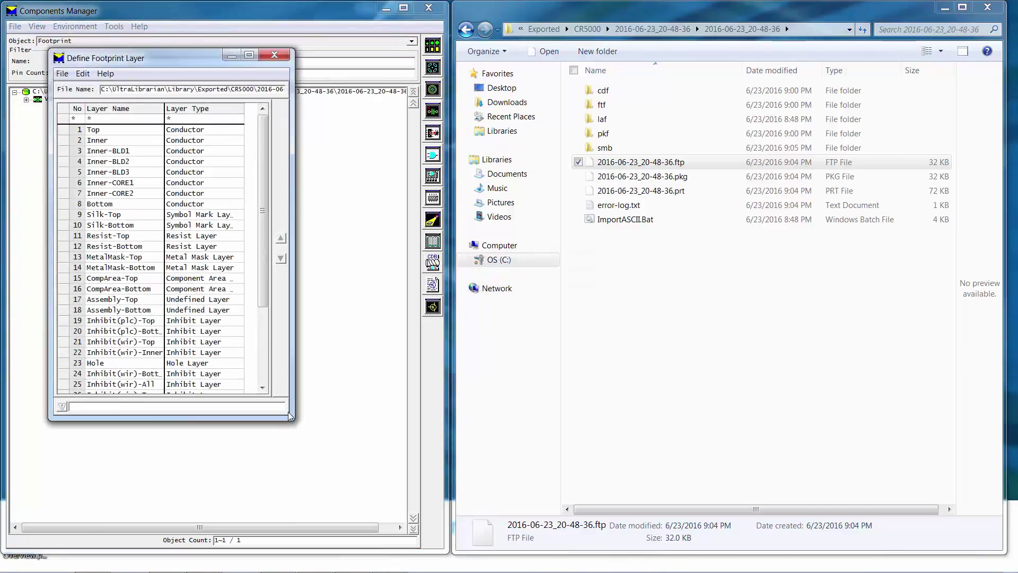
left_click_drag(293, 419, 383, 501)
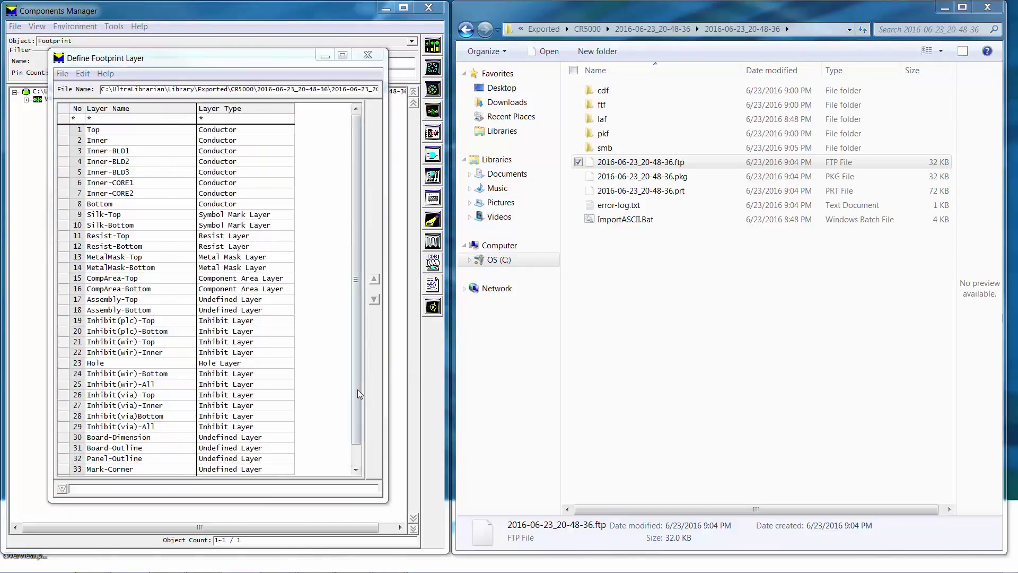
left_click_drag(357, 391, 359, 426)
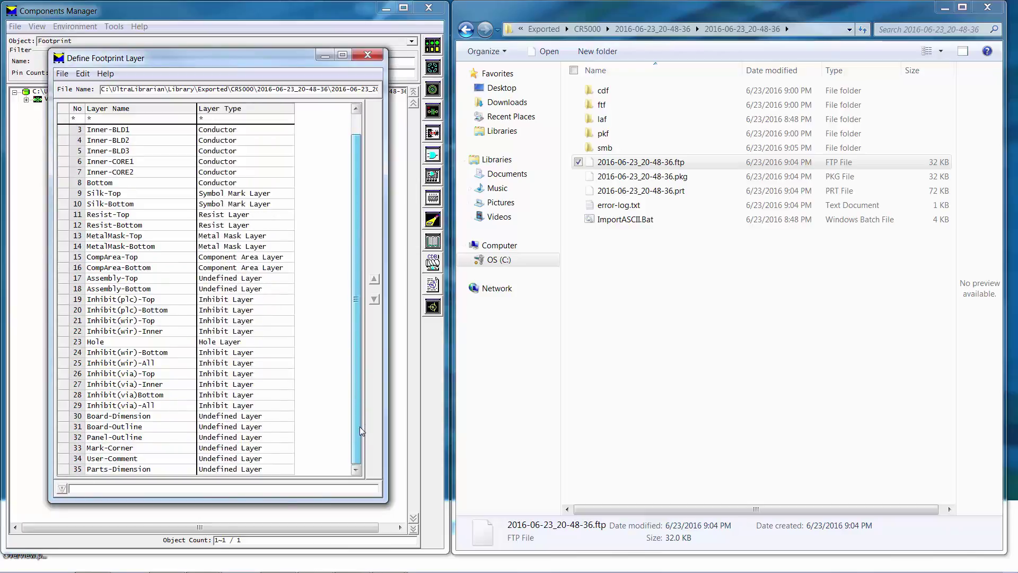
left_click(369, 55)
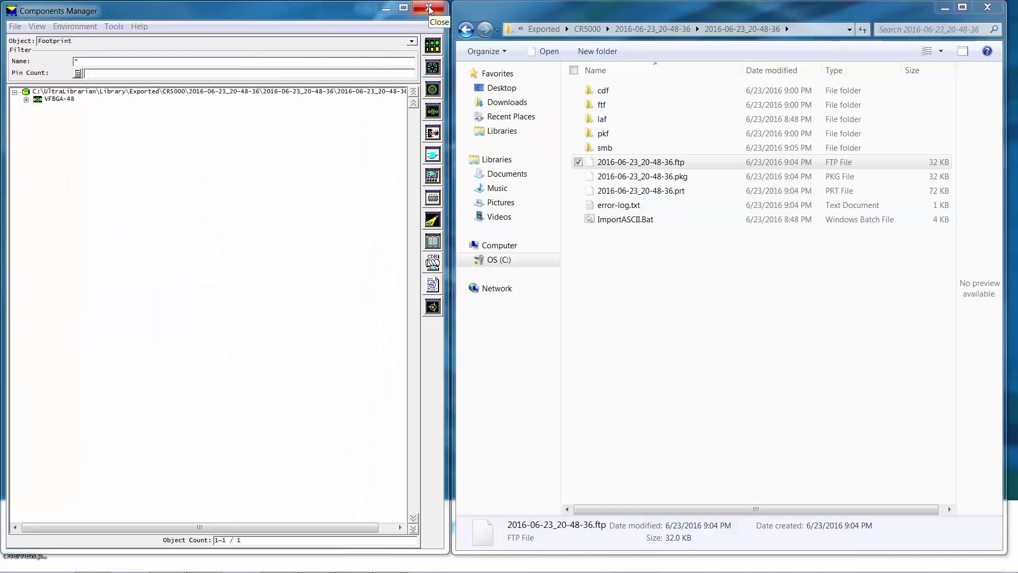
left_click(428, 9)
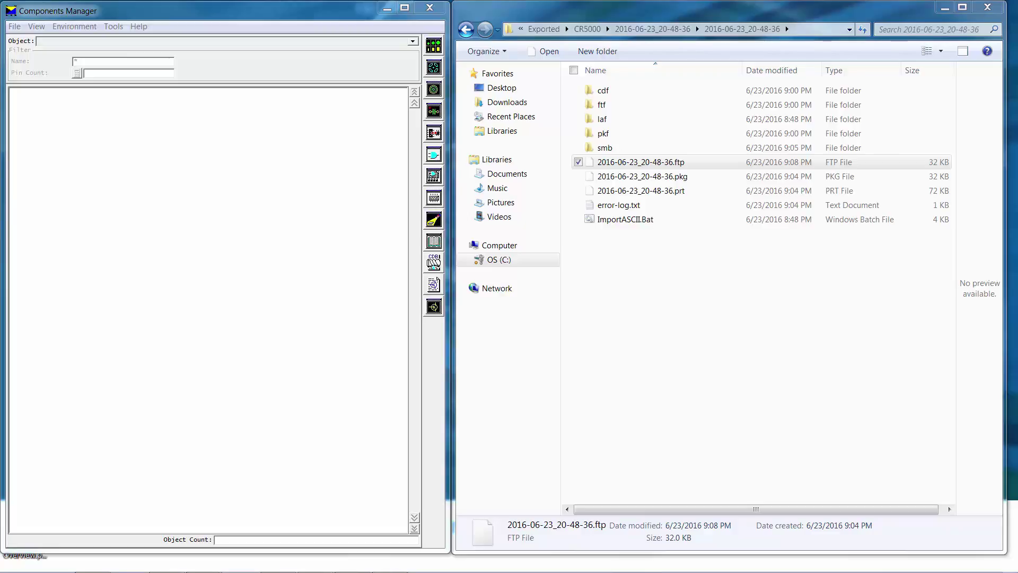
Set up a footprint library comparison with 2016-06-23_20-48-36.ftp as the reference and master.ftp as the destination.
left_click(113, 26)
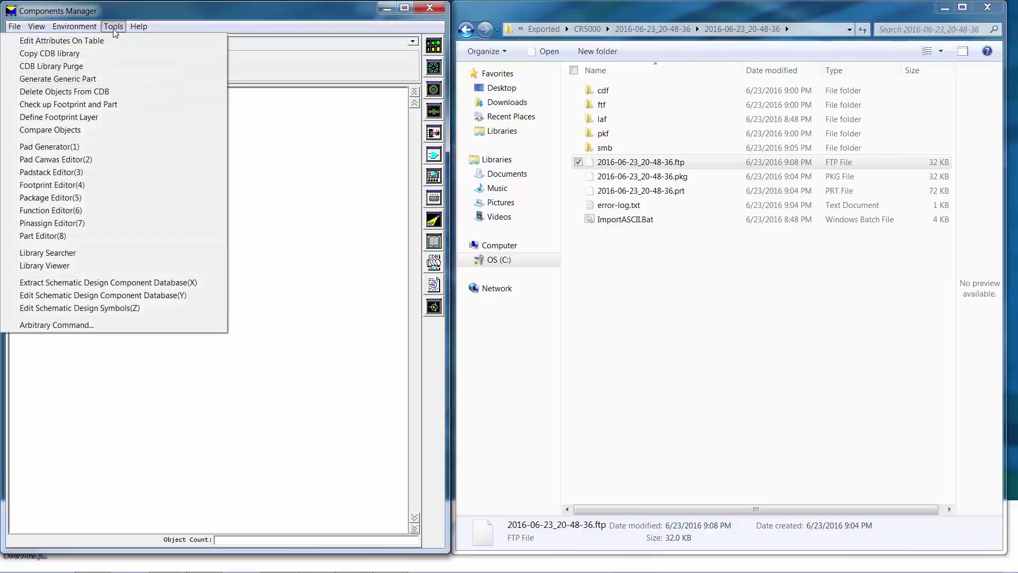
left_click(103, 131)
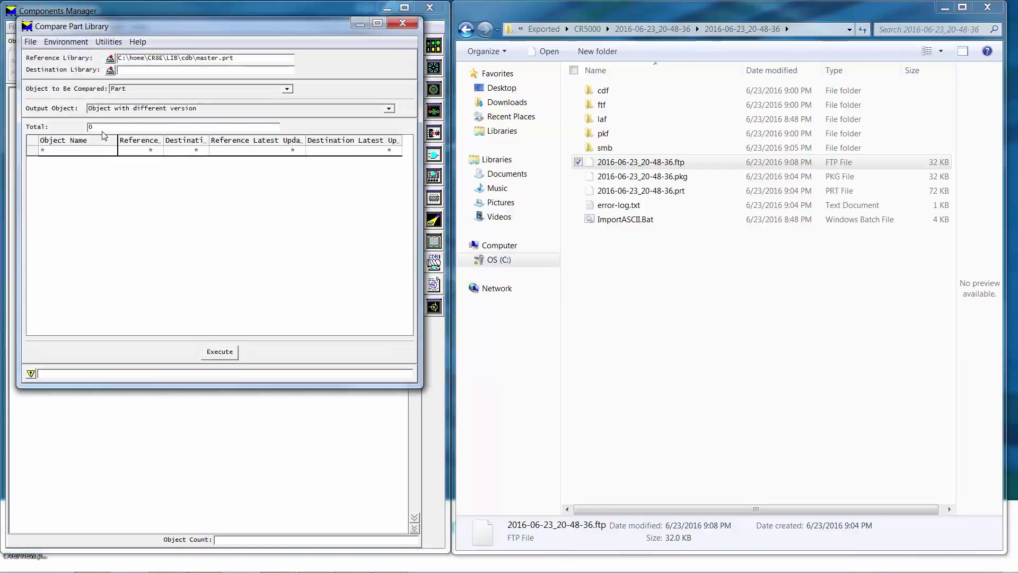
left_click(66, 42)
left_click(62, 79)
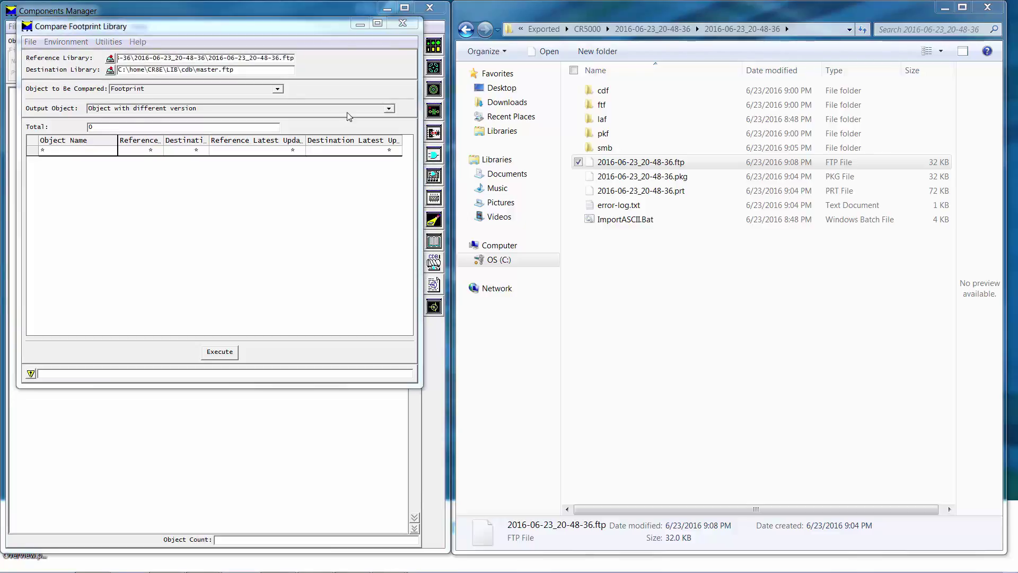
Run the footprint comparison for objects having different contents other than version and latest updated date, and close the warning log.
left_click(346, 109)
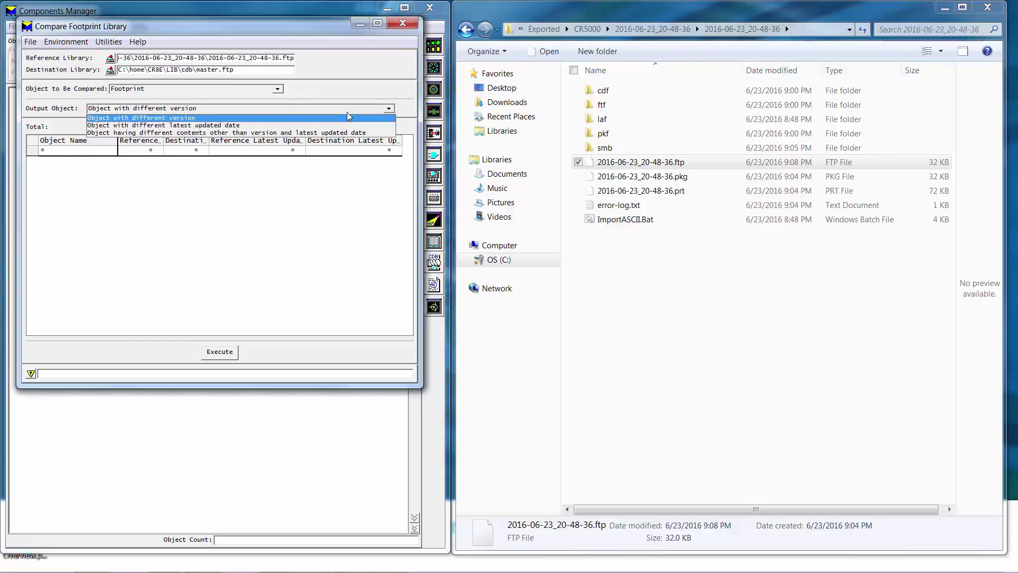
left_click(223, 133)
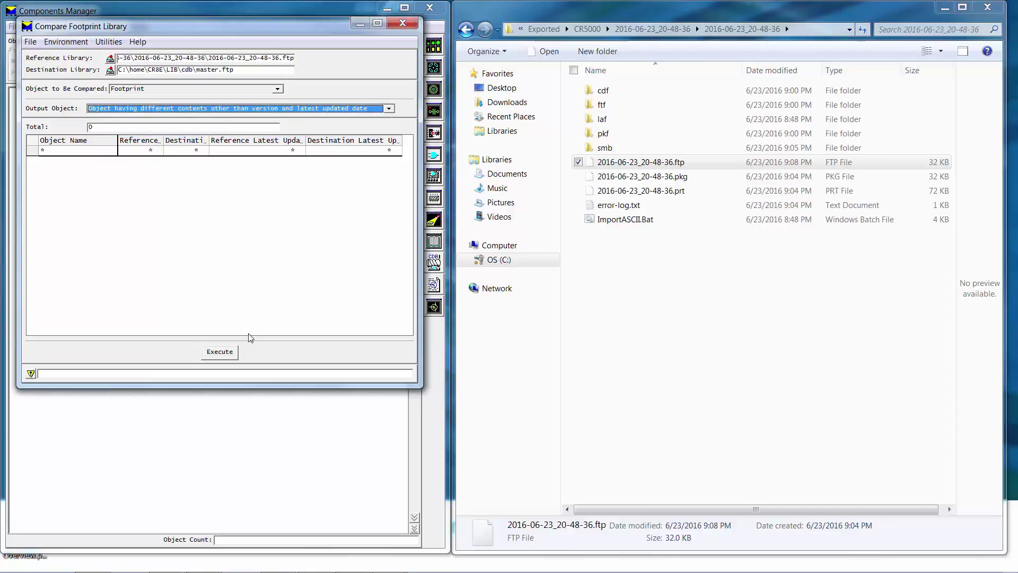
left_click(229, 358)
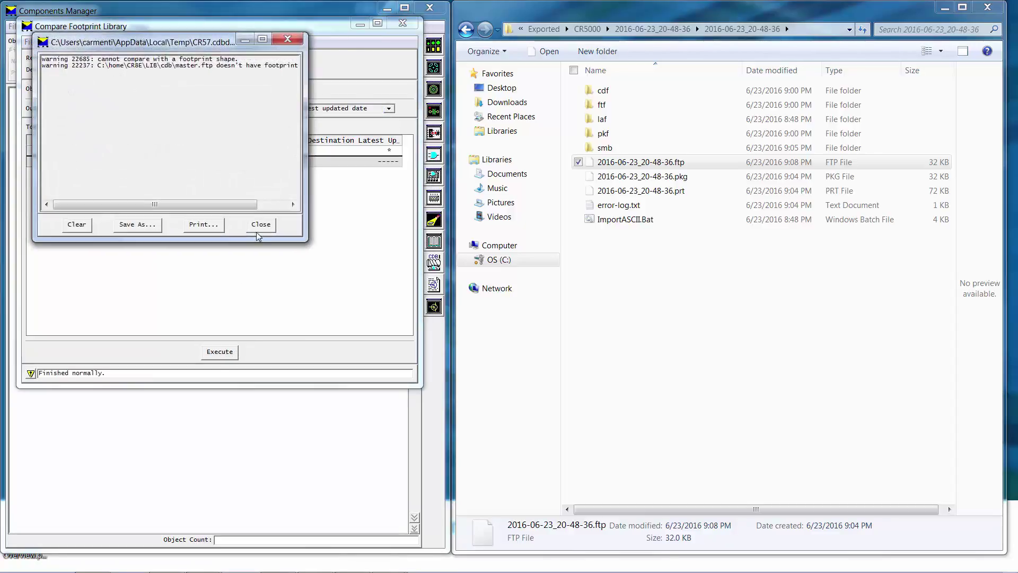
left_click(260, 226)
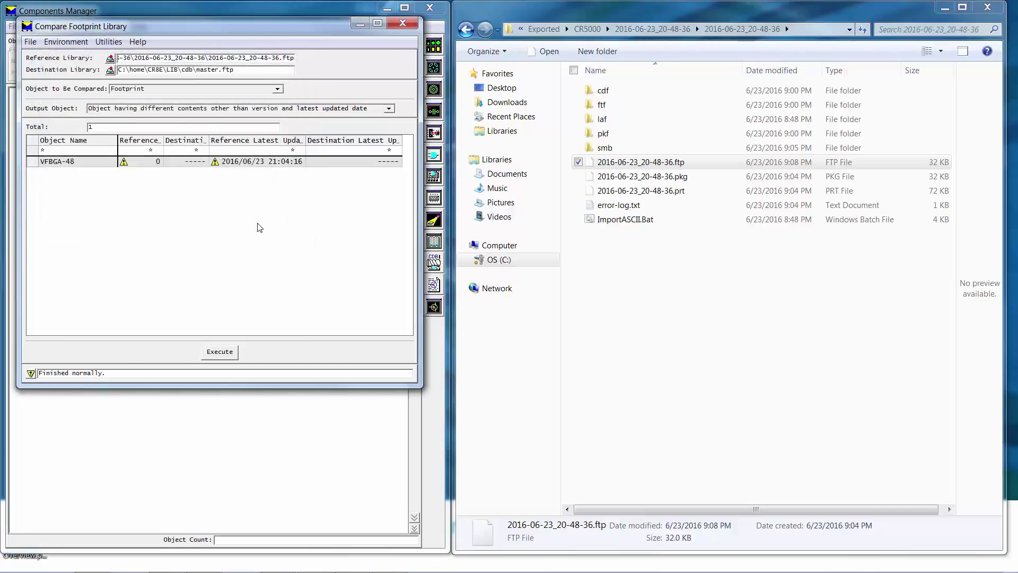
Transfer footprint VFBGA-48 to the library copy tool, copy it into master.ftp, and close the messages and copy window.
left_click(110, 42)
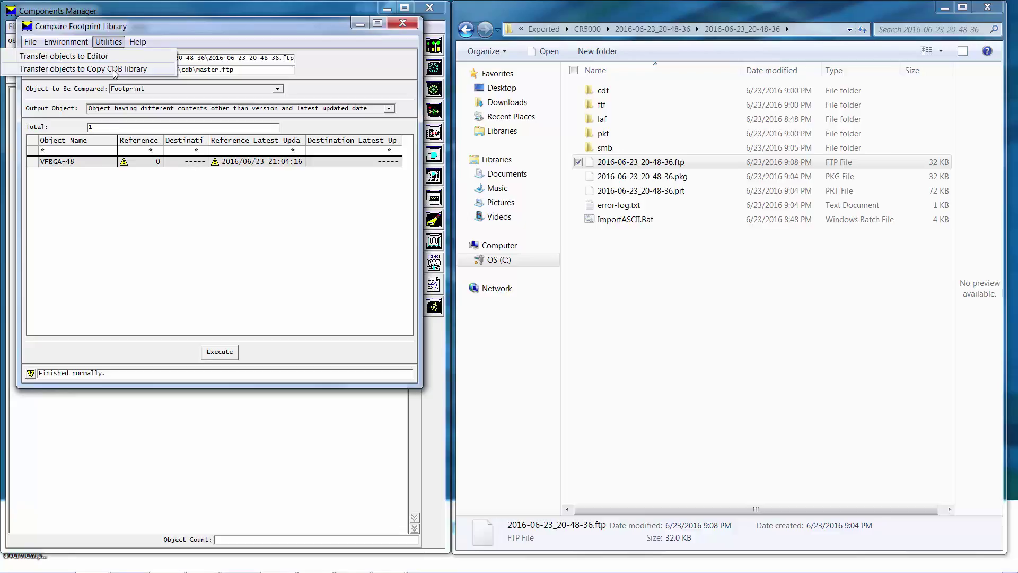
left_click(115, 68)
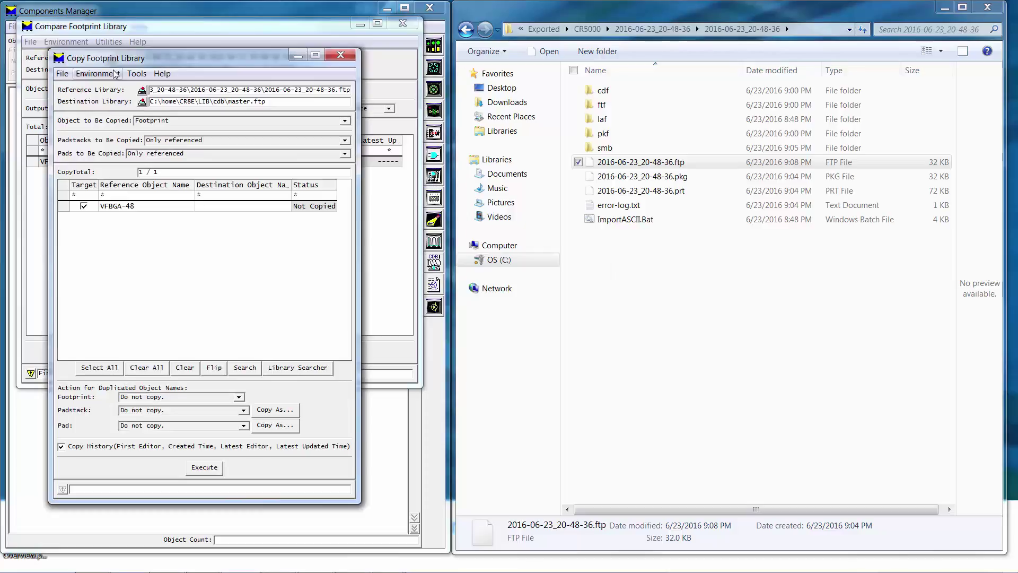
left_click(211, 469)
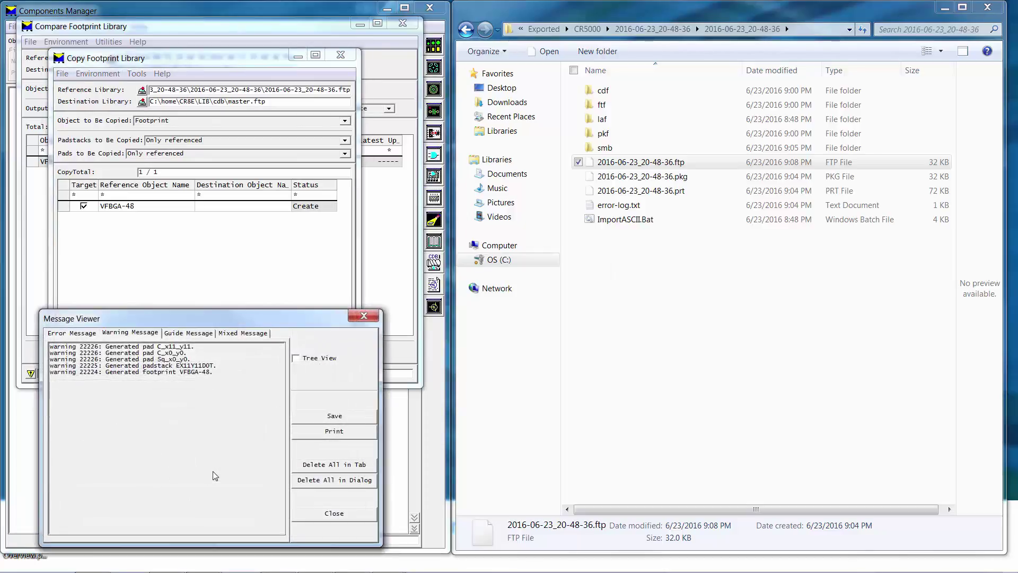
left_click(334, 513)
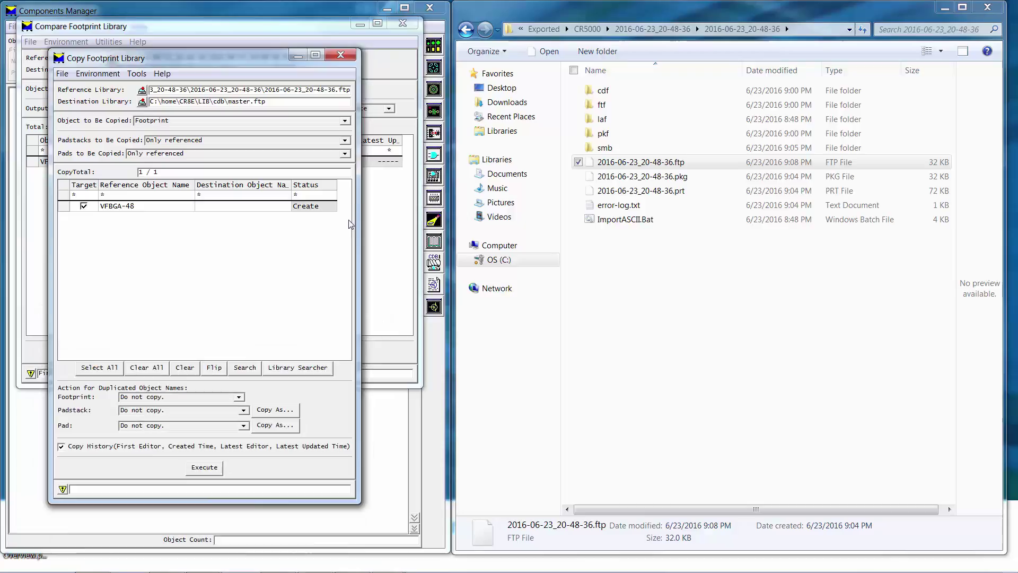
left_click(348, 58)
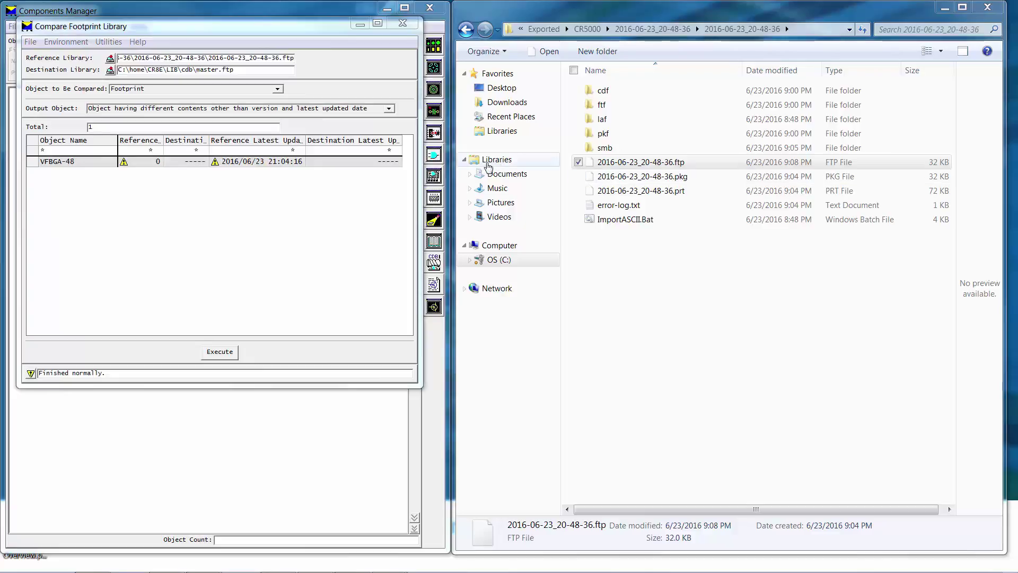
Switch to package library comparison, compare 2016-06-23_20-48-36.pkg against master.pkg, and close the warning log.
left_click(82, 44)
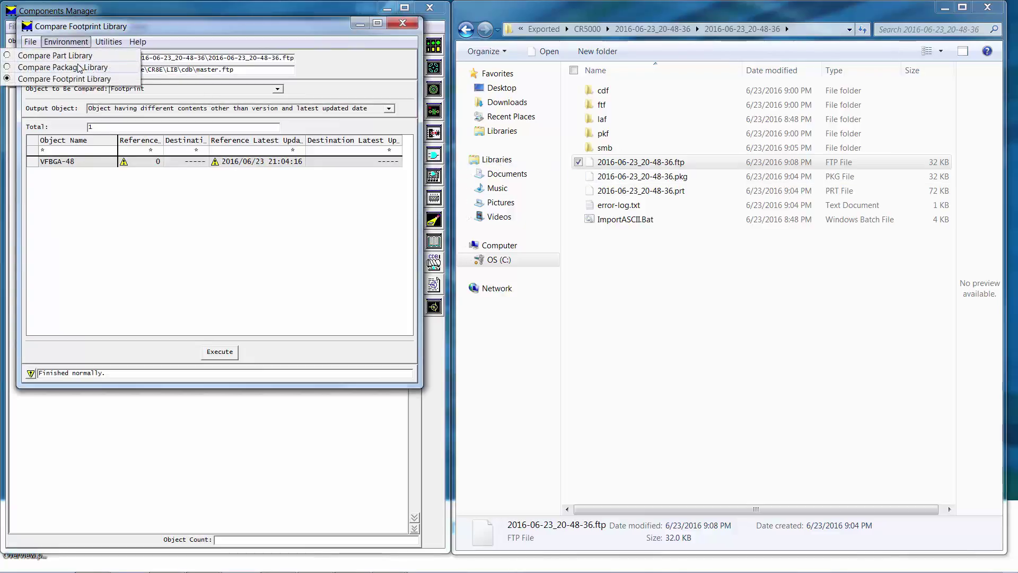
left_click(79, 68)
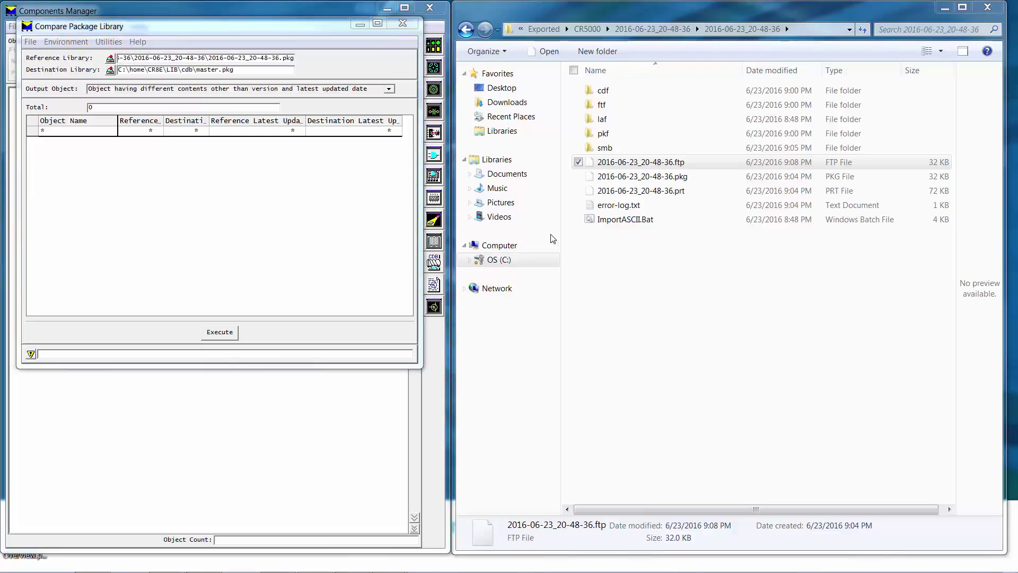
left_click(230, 333)
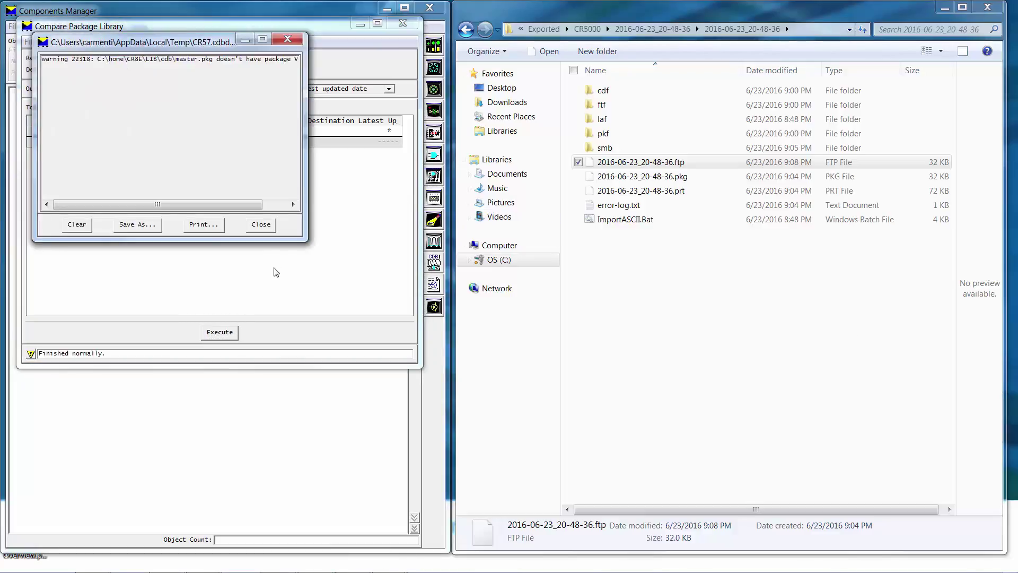
left_click(265, 227)
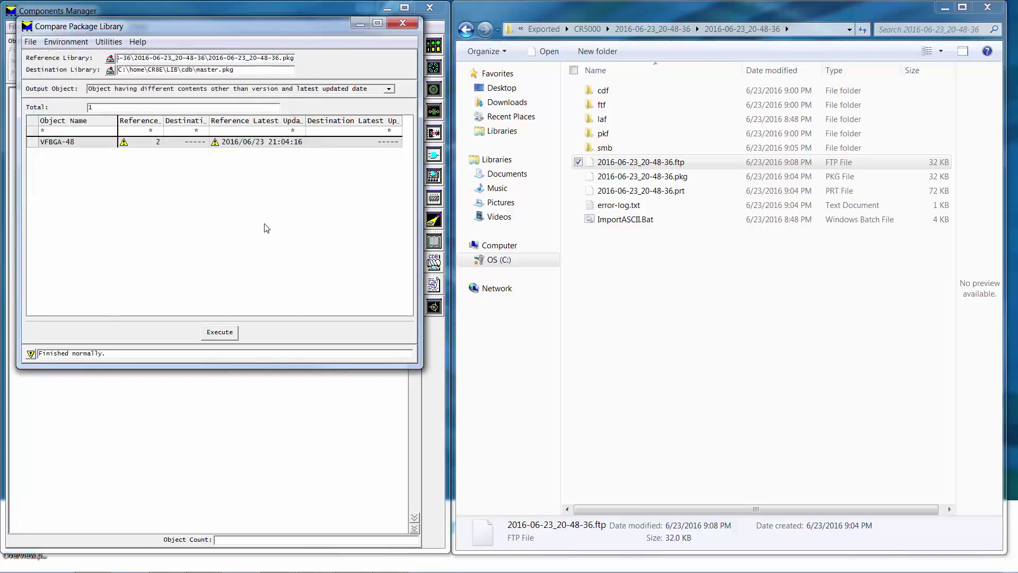
Transfer package VFBGA-48 to the library copy tool, copy it into master.pkg, and close the copy window.
left_click(109, 42)
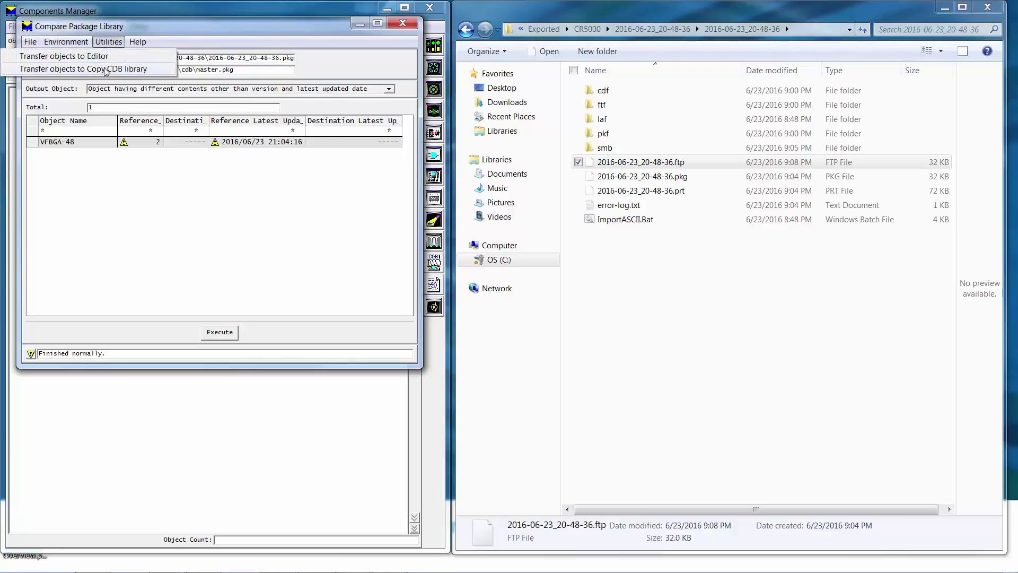
left_click(106, 69)
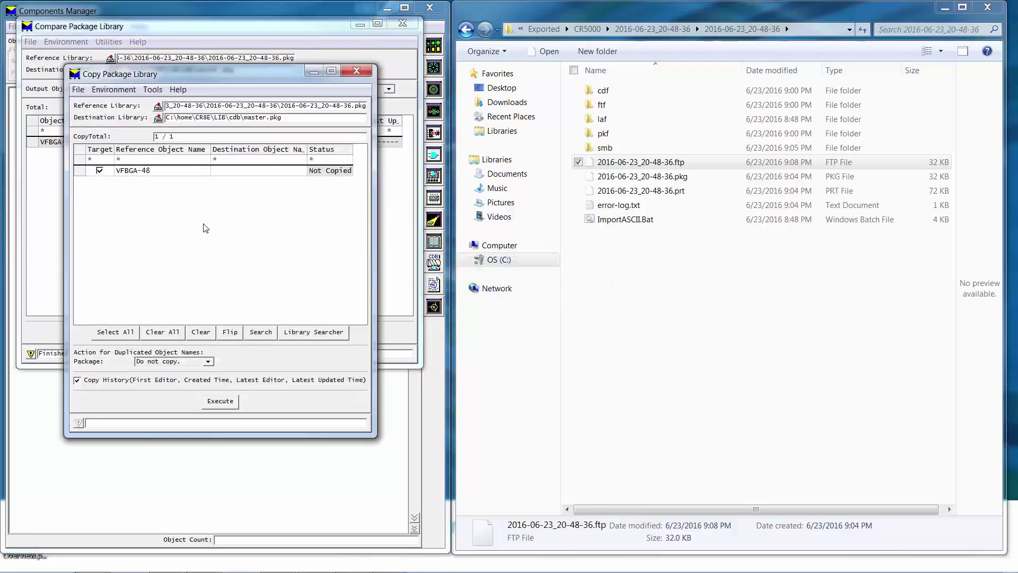
left_click(223, 402)
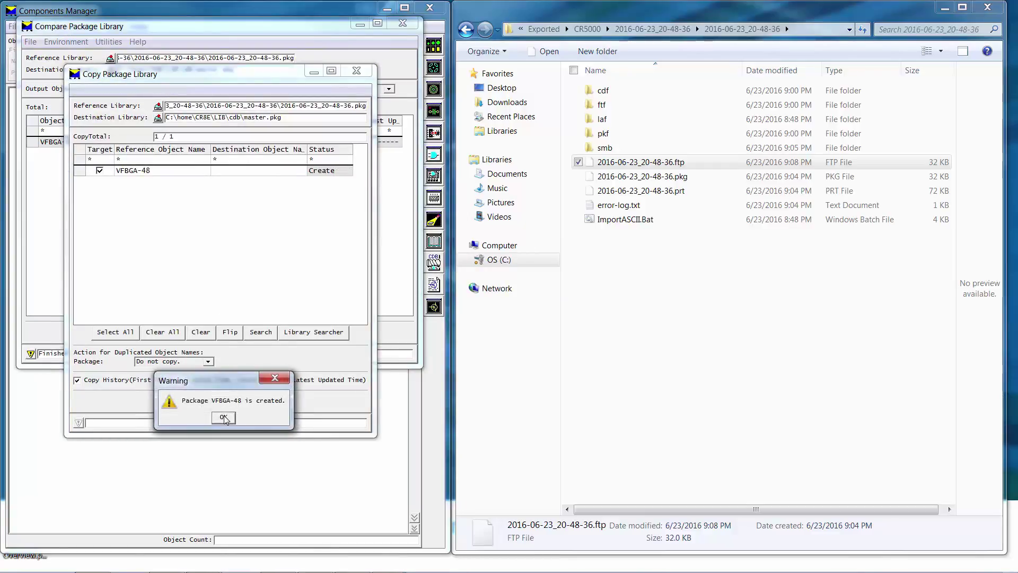
left_click(225, 418)
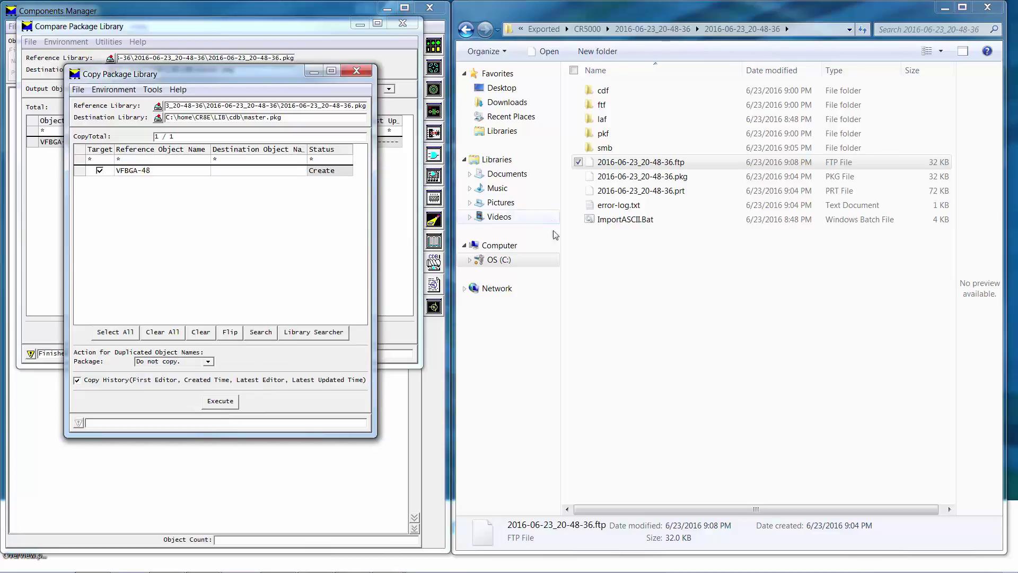
key("alt+F4")
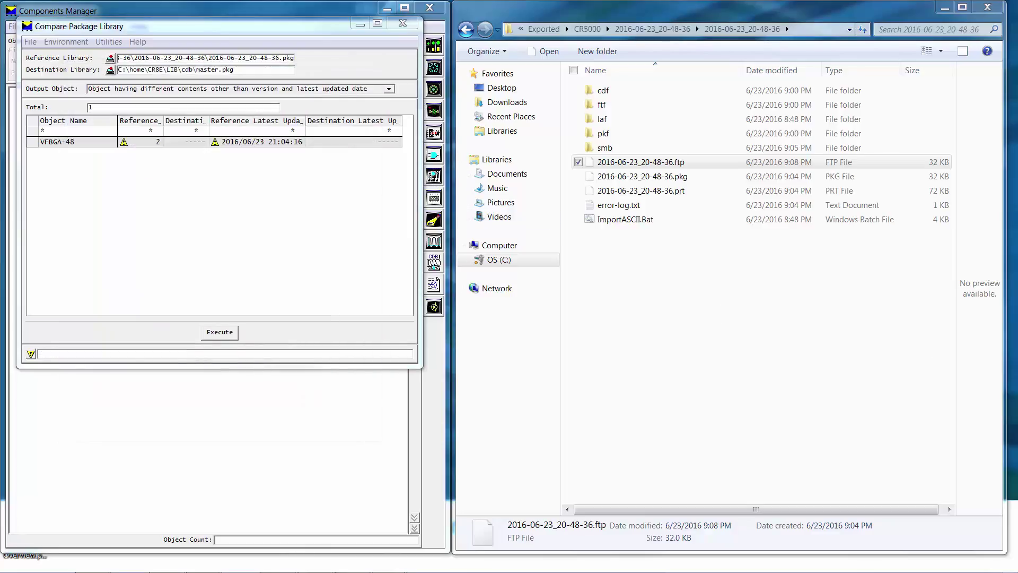
Switch to part library comparison, compare 2016-06-23_20-48-36.prt against master.prt, and close the warning log.
left_click(76, 42)
left_click(74, 53)
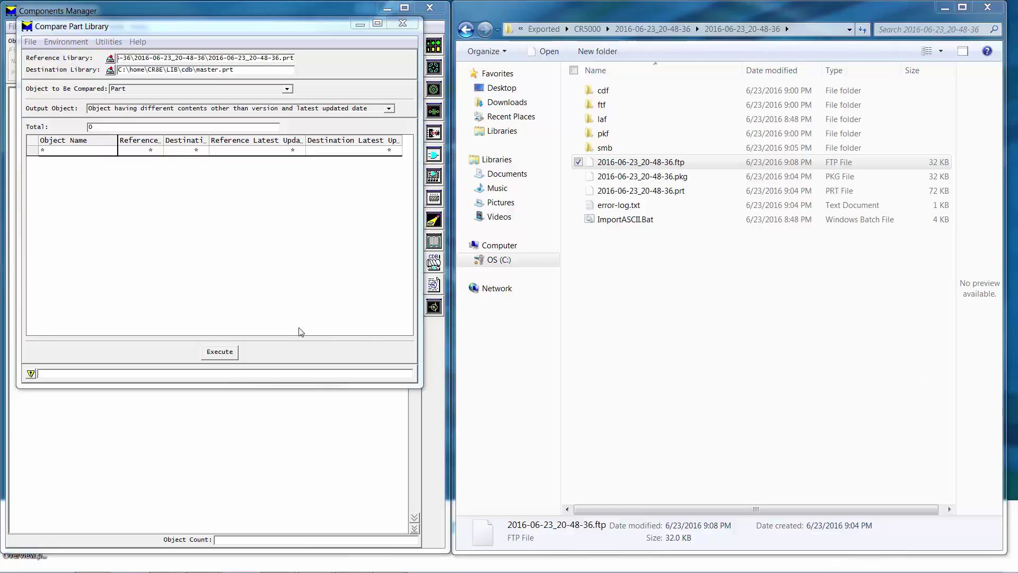
left_click(225, 354)
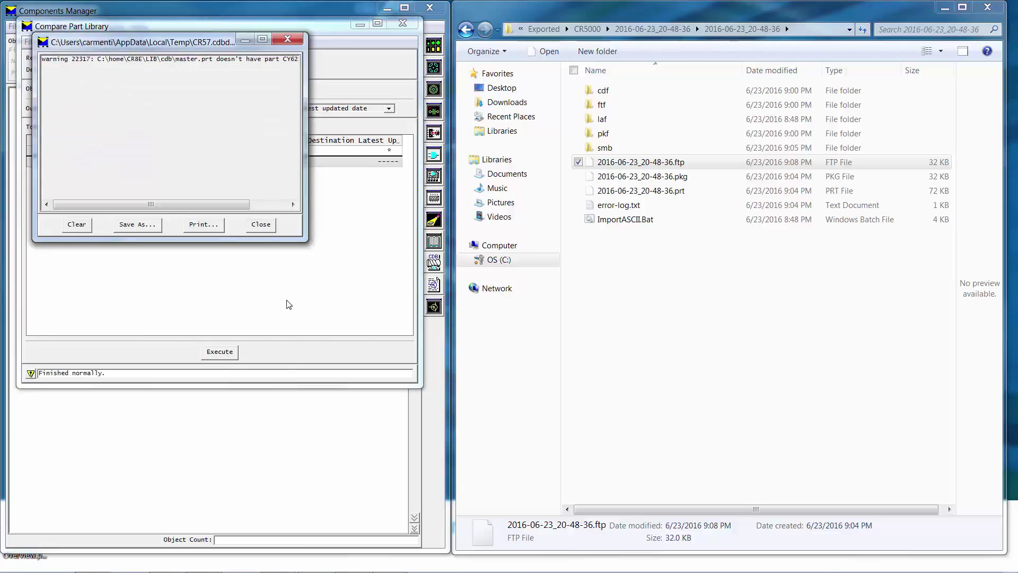
left_click(263, 226)
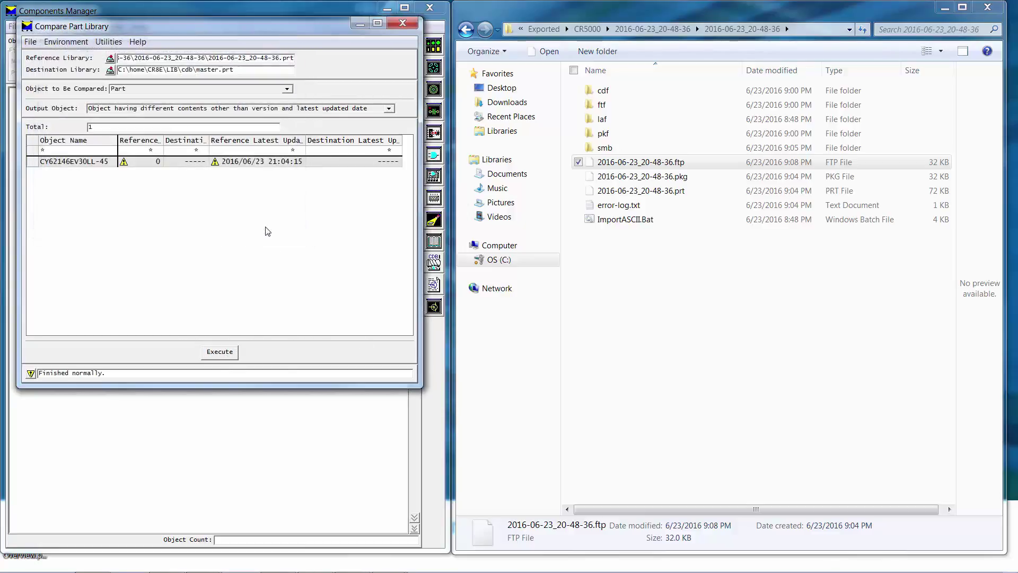
Transfer part CY62146EV30LL-45 to the library copy tool, copy it into master.prt, and close the copy window.
left_click(108, 42)
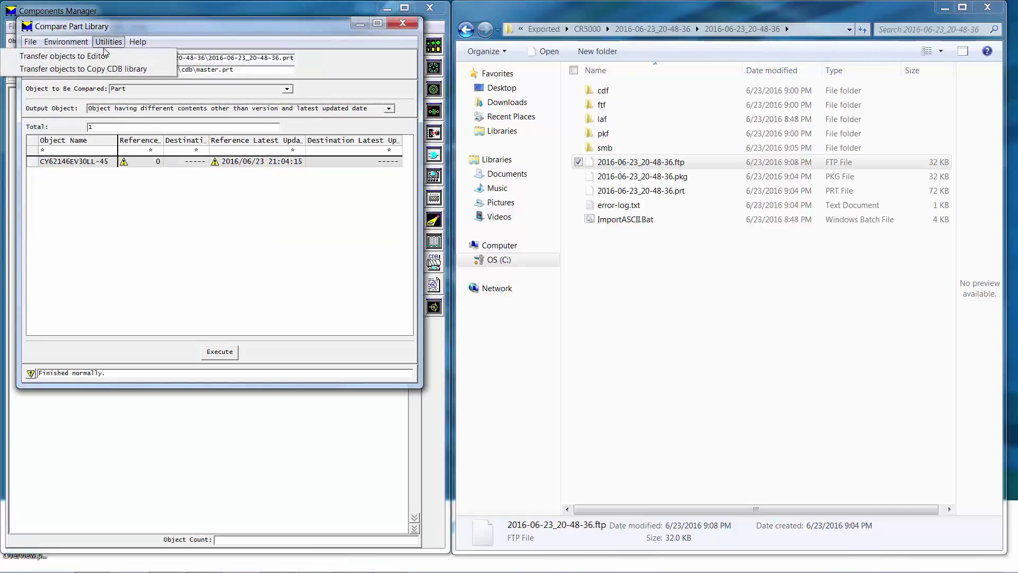
left_click(104, 69)
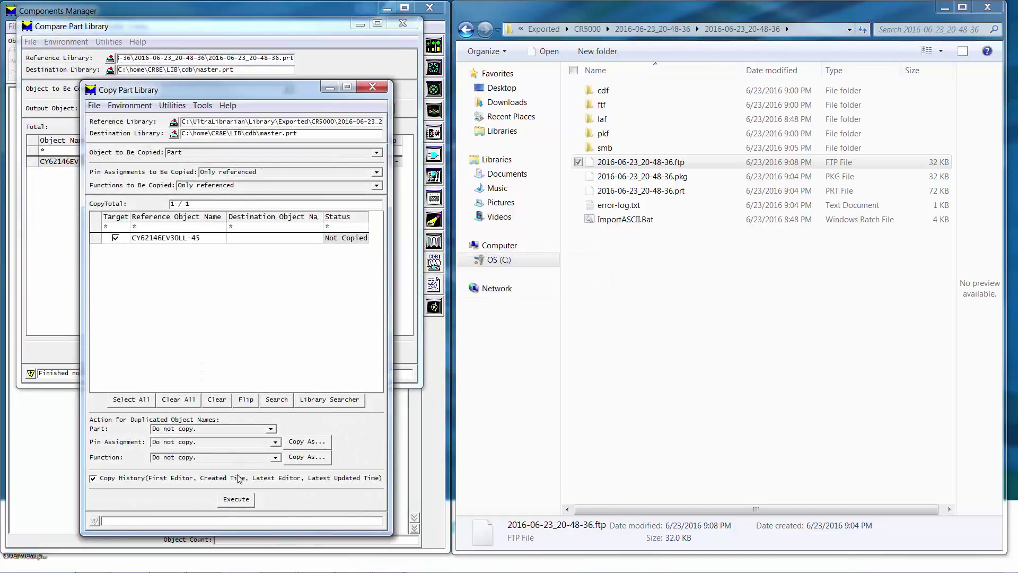
left_click(237, 500)
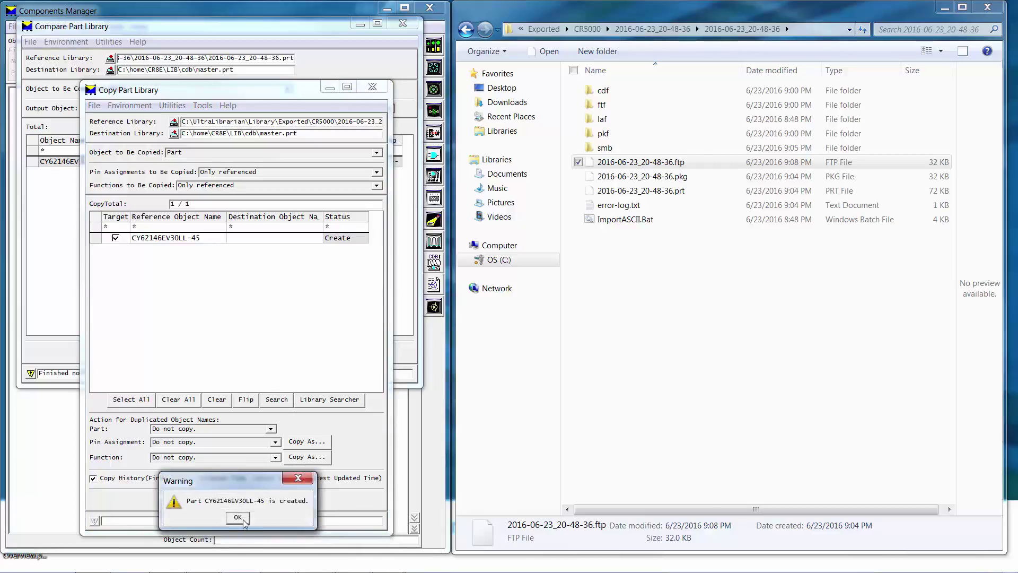
left_click(243, 520)
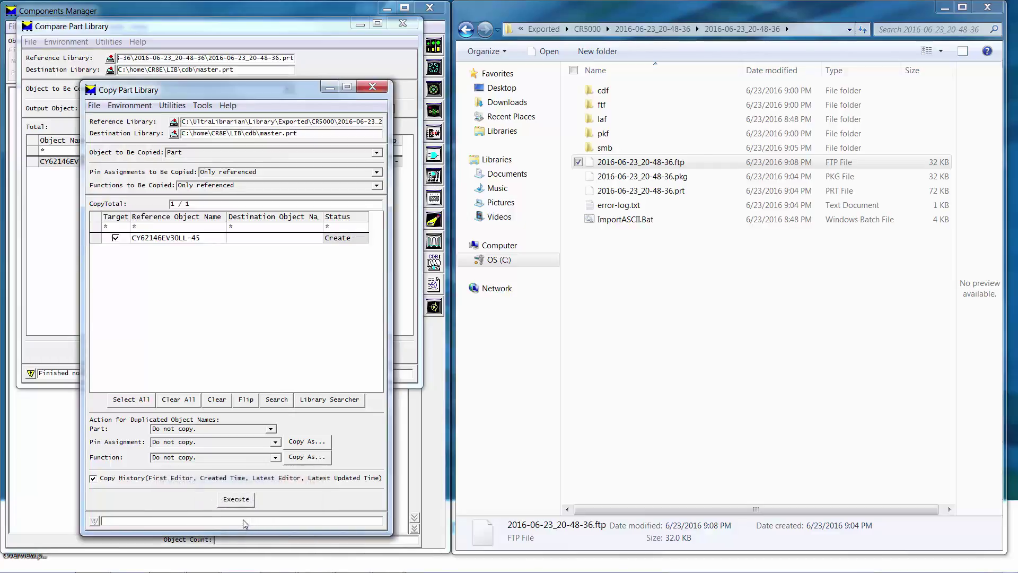
left_click(373, 87)
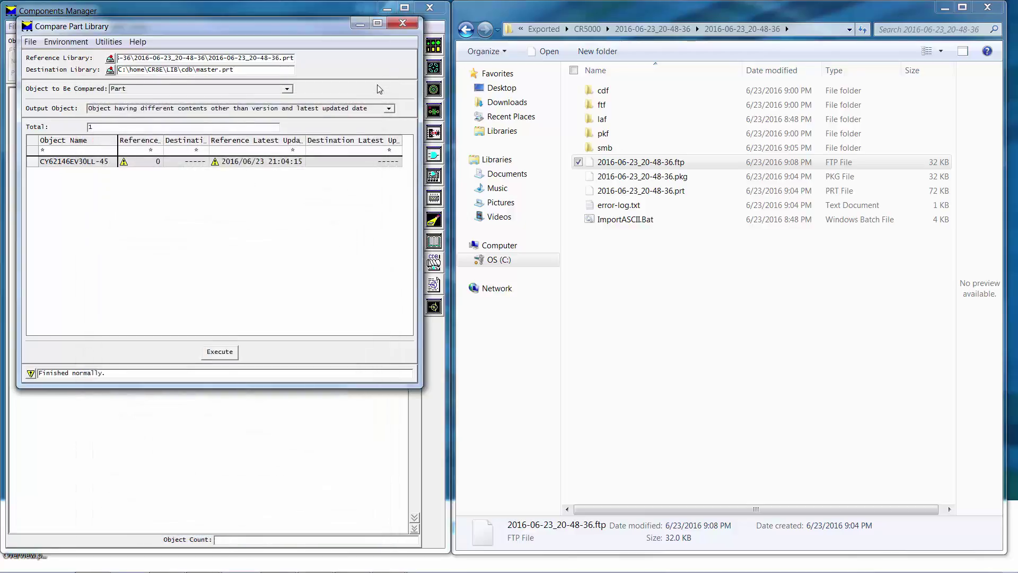